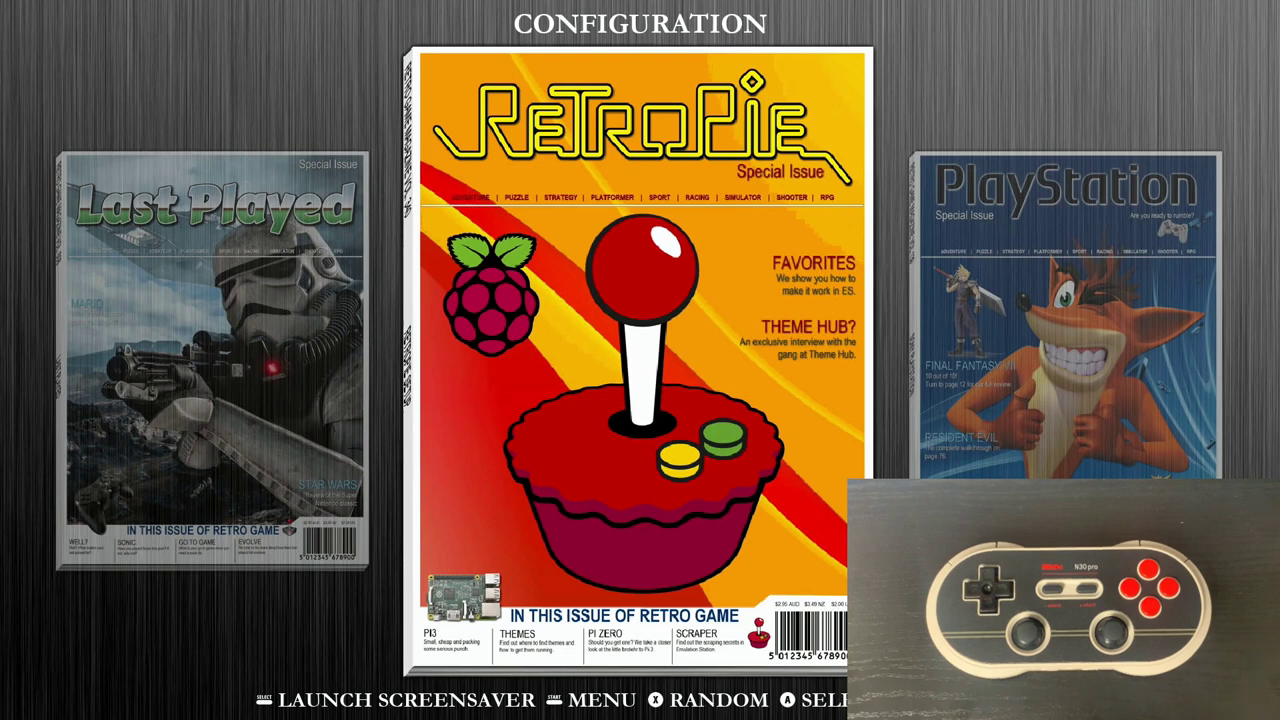
Open the Configuration tool list and launch the BLUETOOTH tool
key(Return)
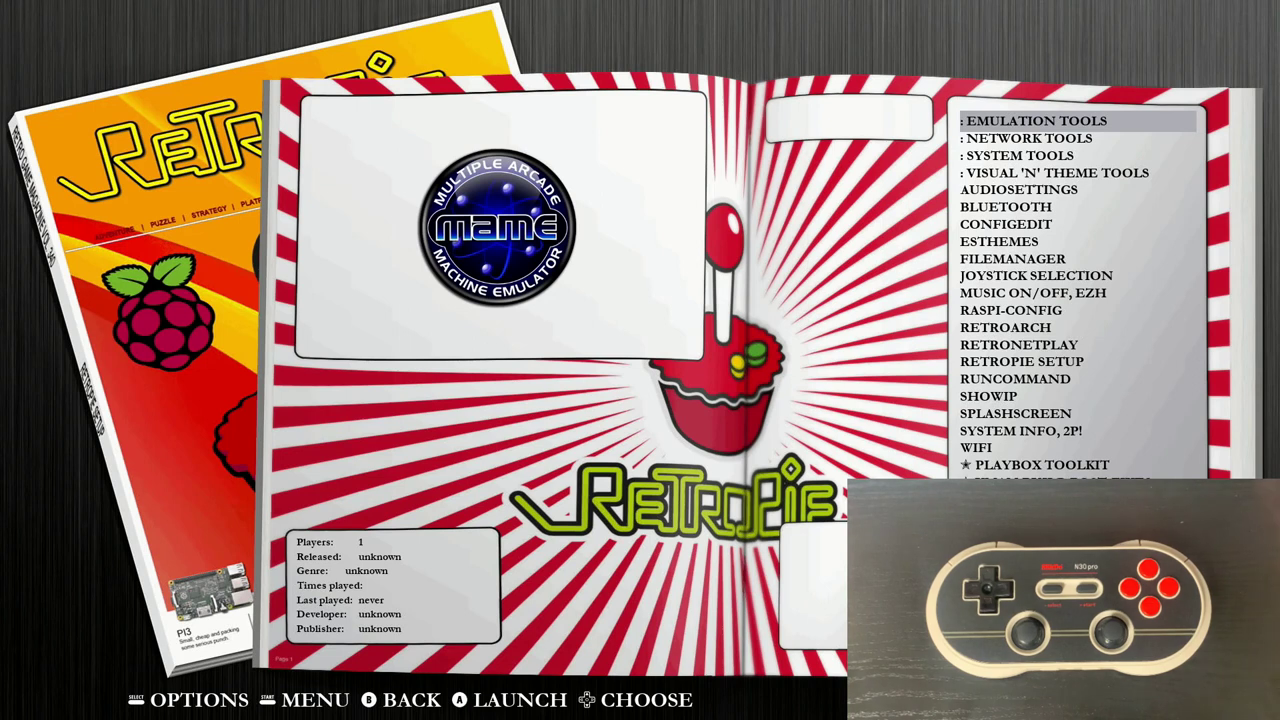
key(Down)
key(Down)
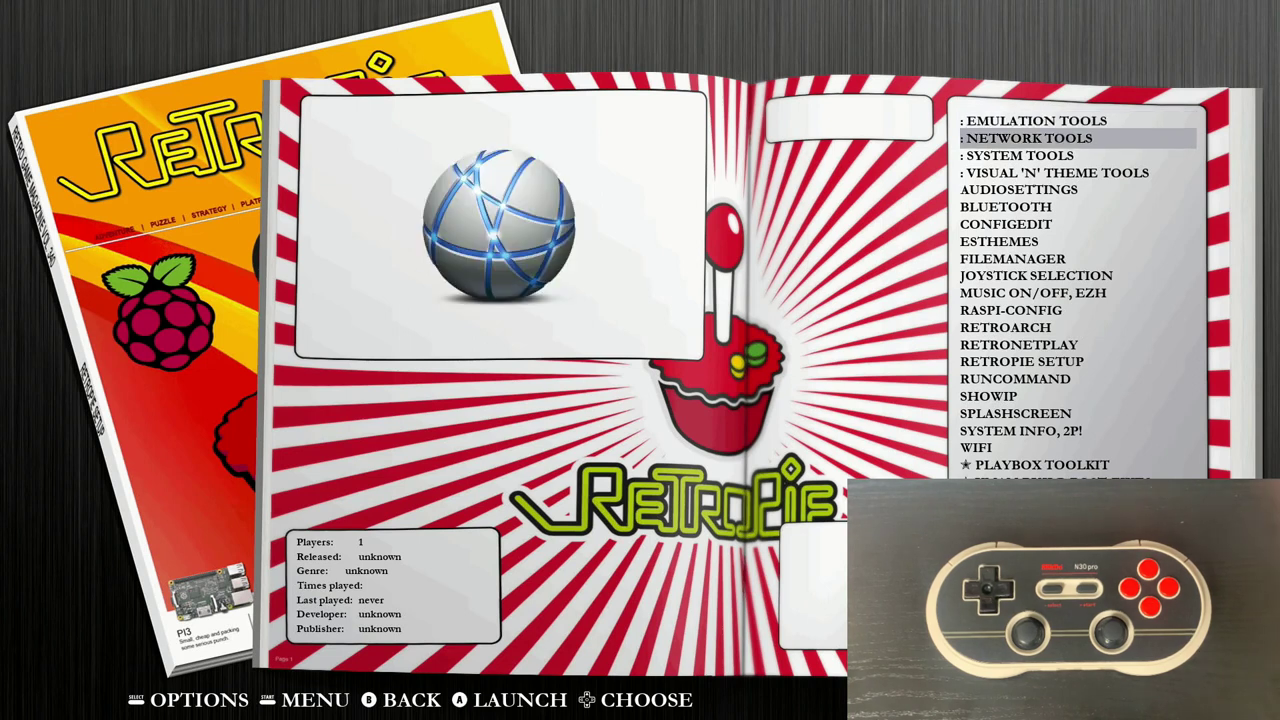
key(Down)
key(Down)
key(Down)
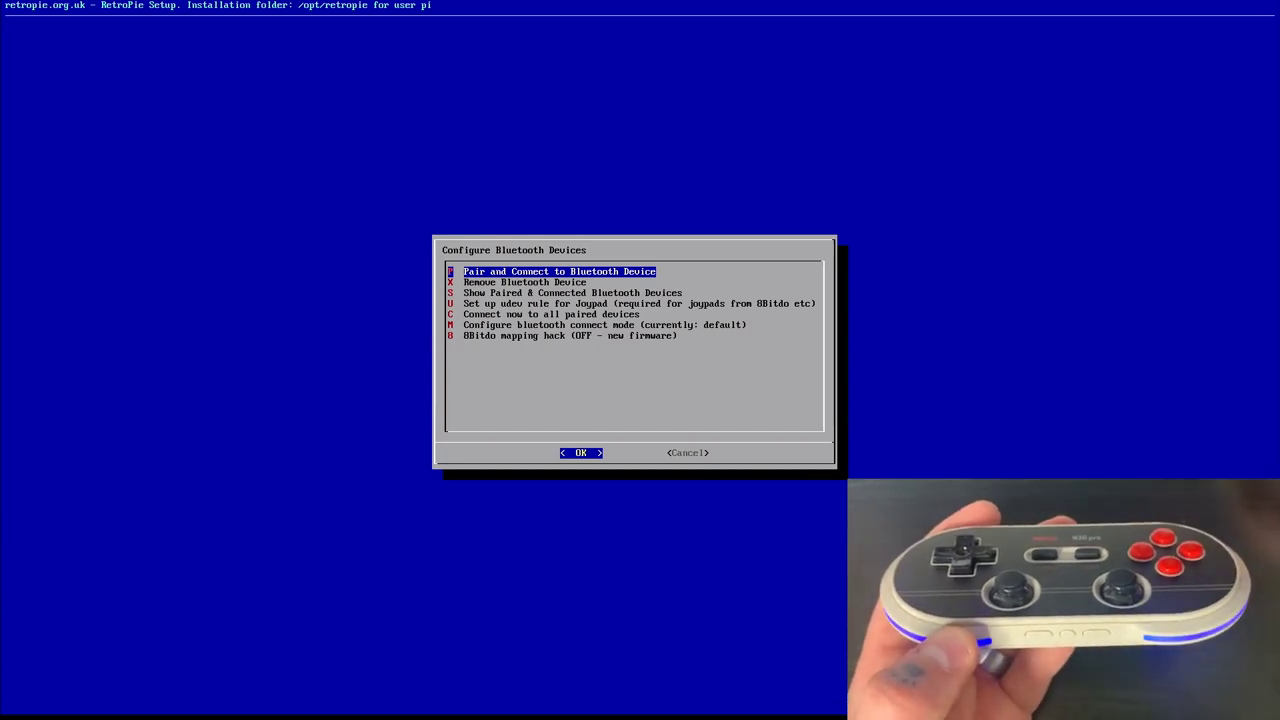
Pair and connect the 8BitDo N30 Pro 2 using DisplayYesNo security mode
key(Return)
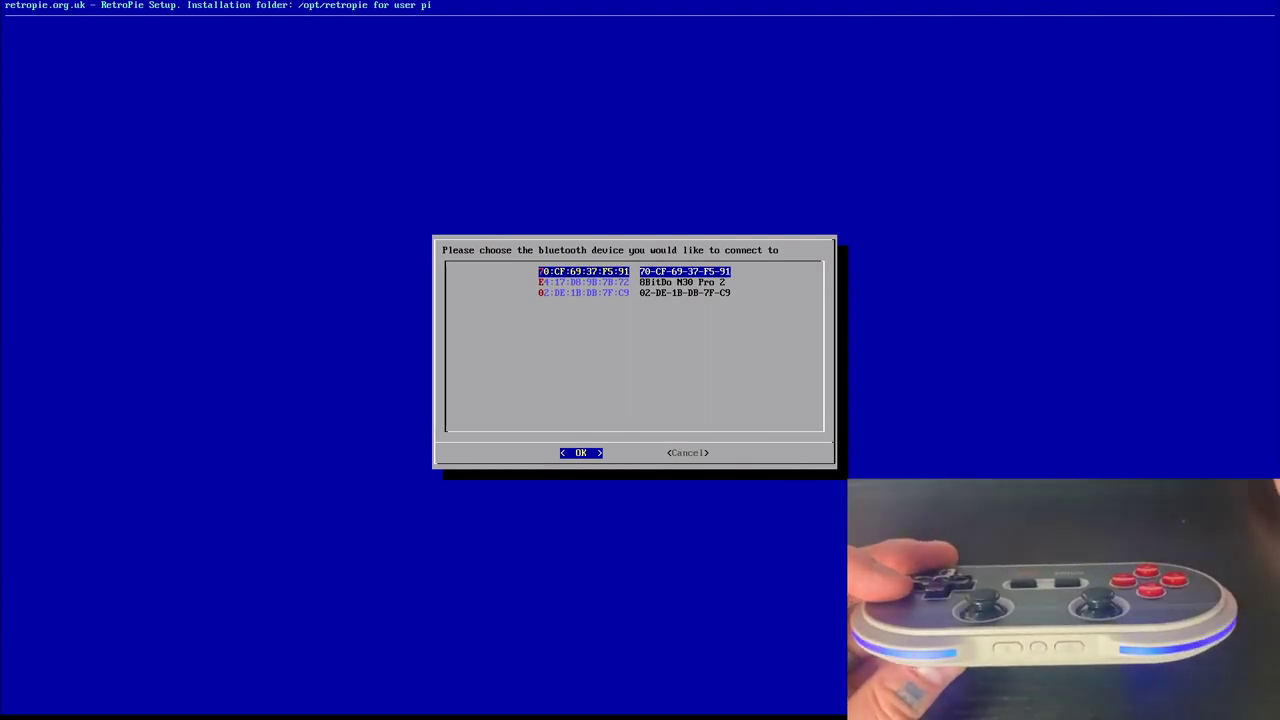
key(Down)
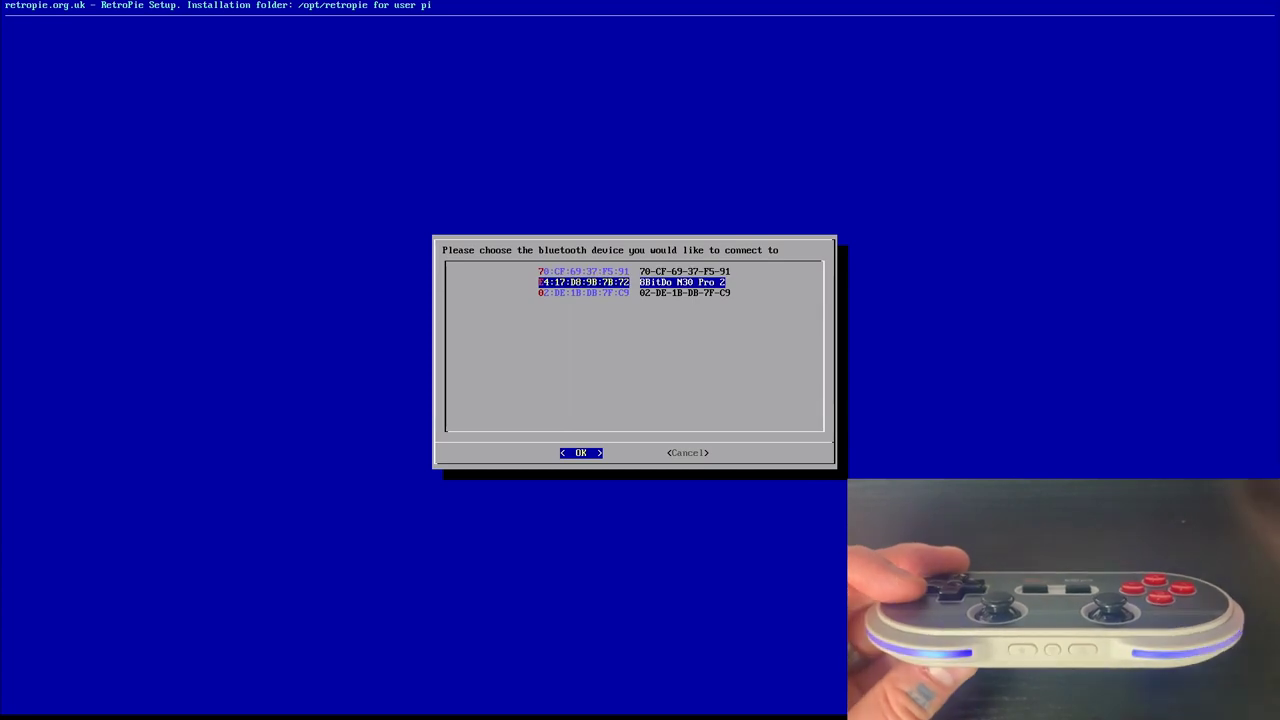
key(Return)
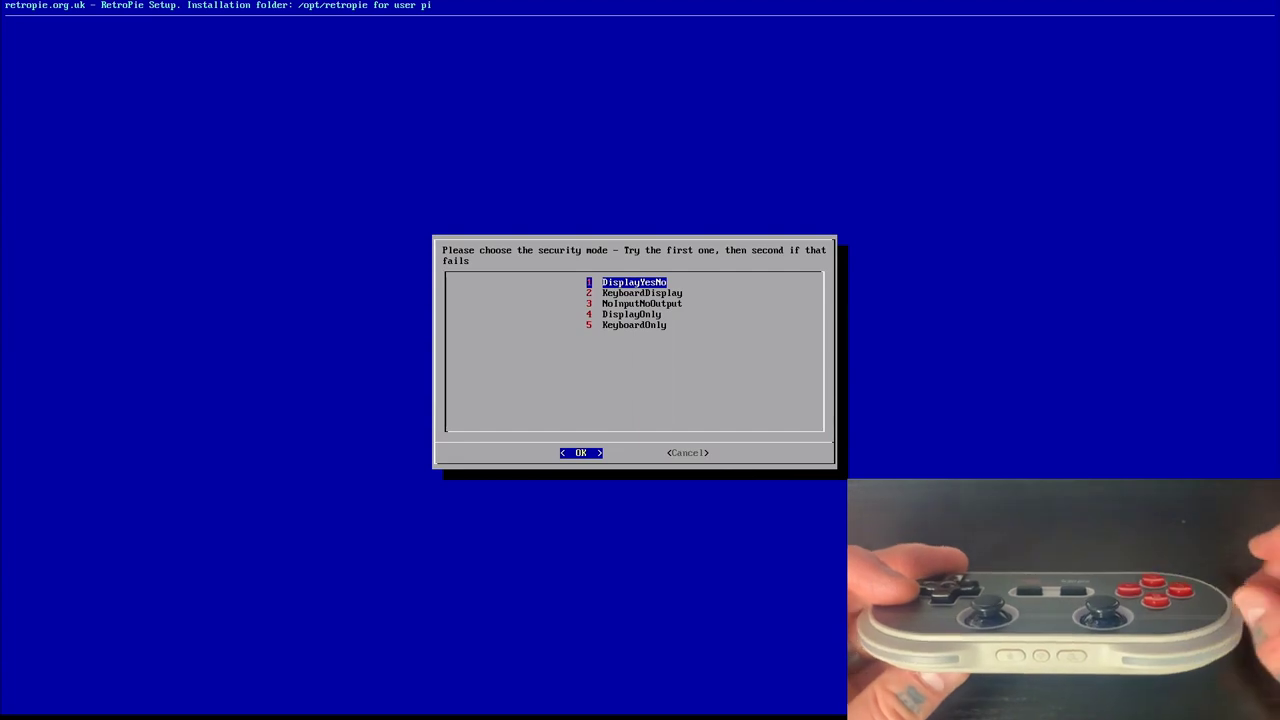
key(Return)
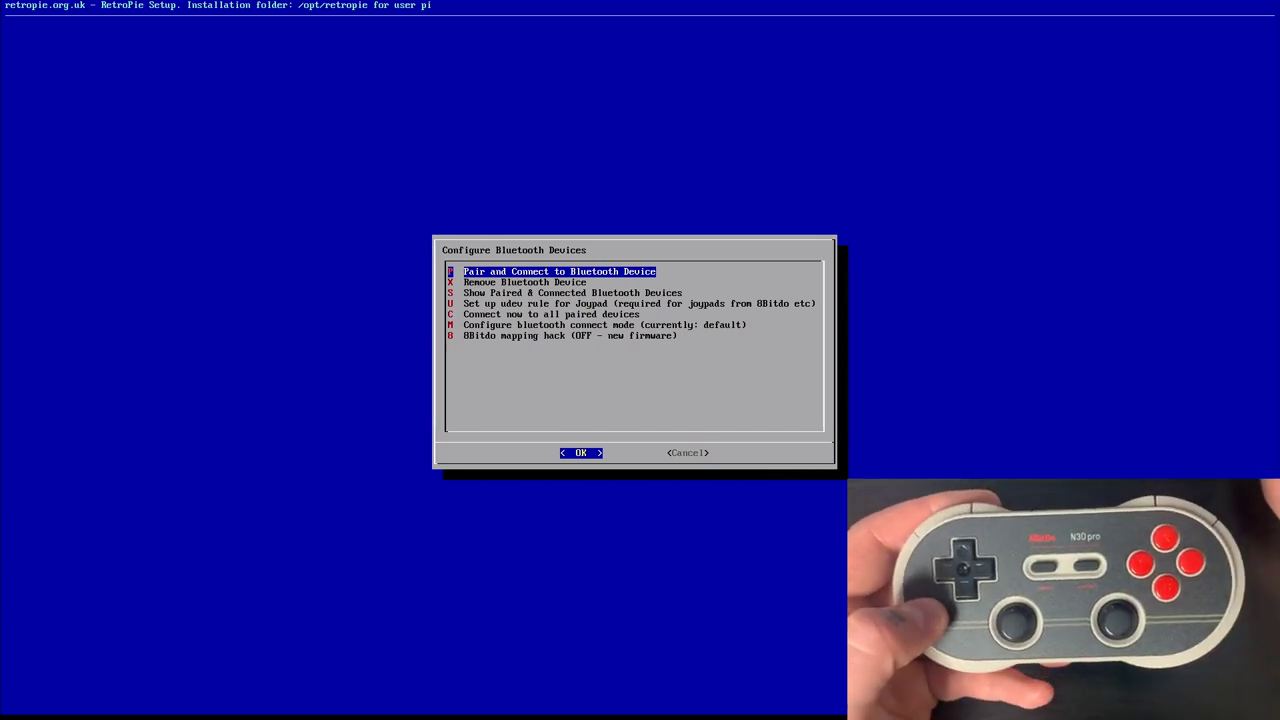
Exit Bluetooth setup and start Configure Input from the Main Menu for Gamepad 1
key(Right)
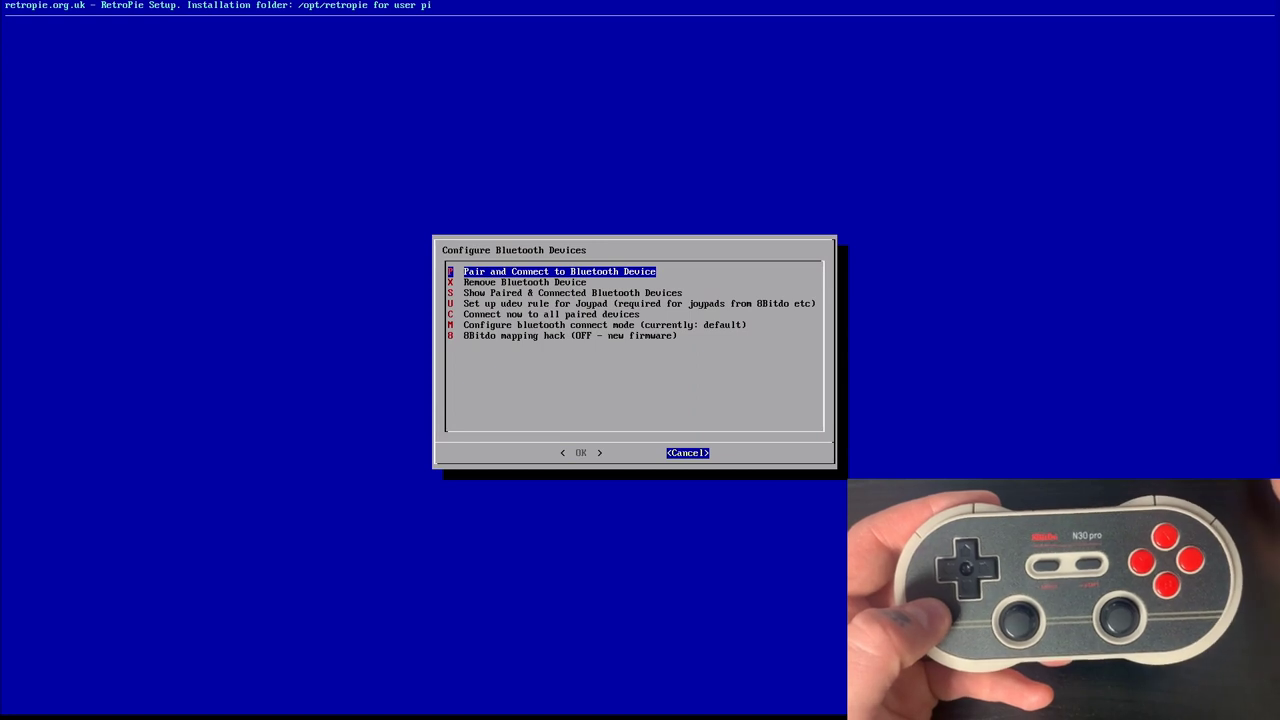
key(Return)
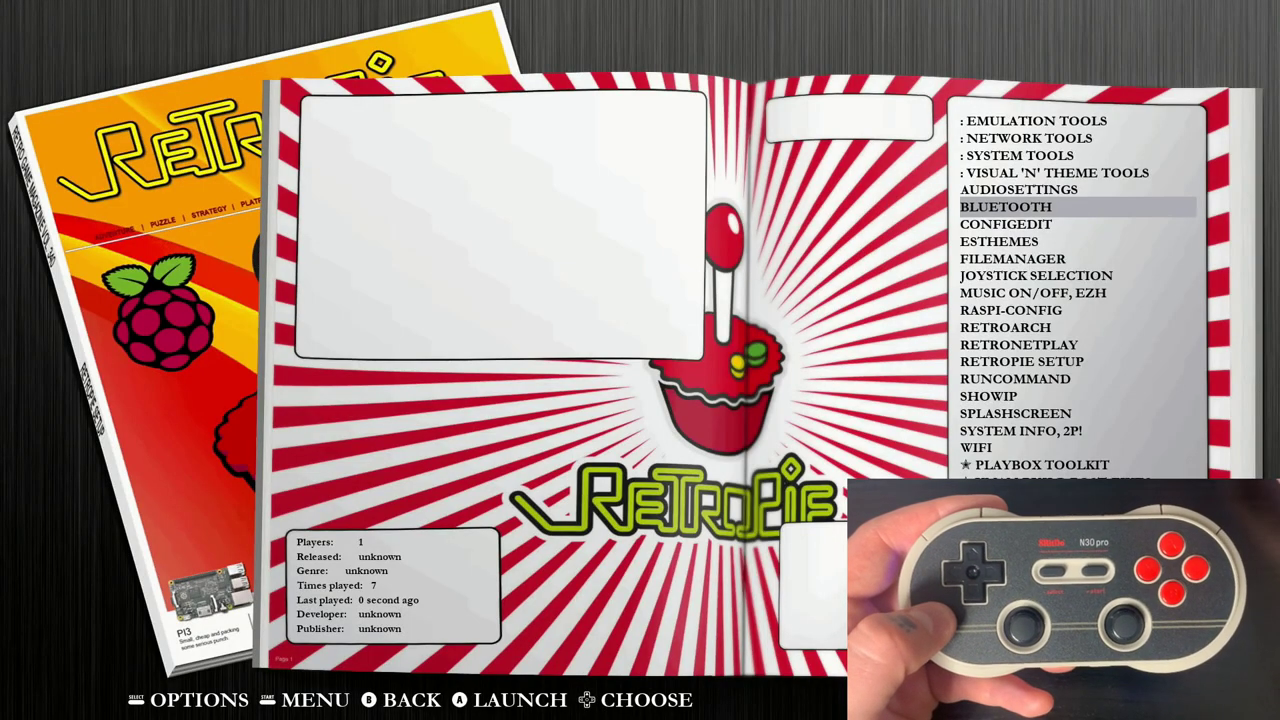
key(Return)
key(Down)
key(Down)
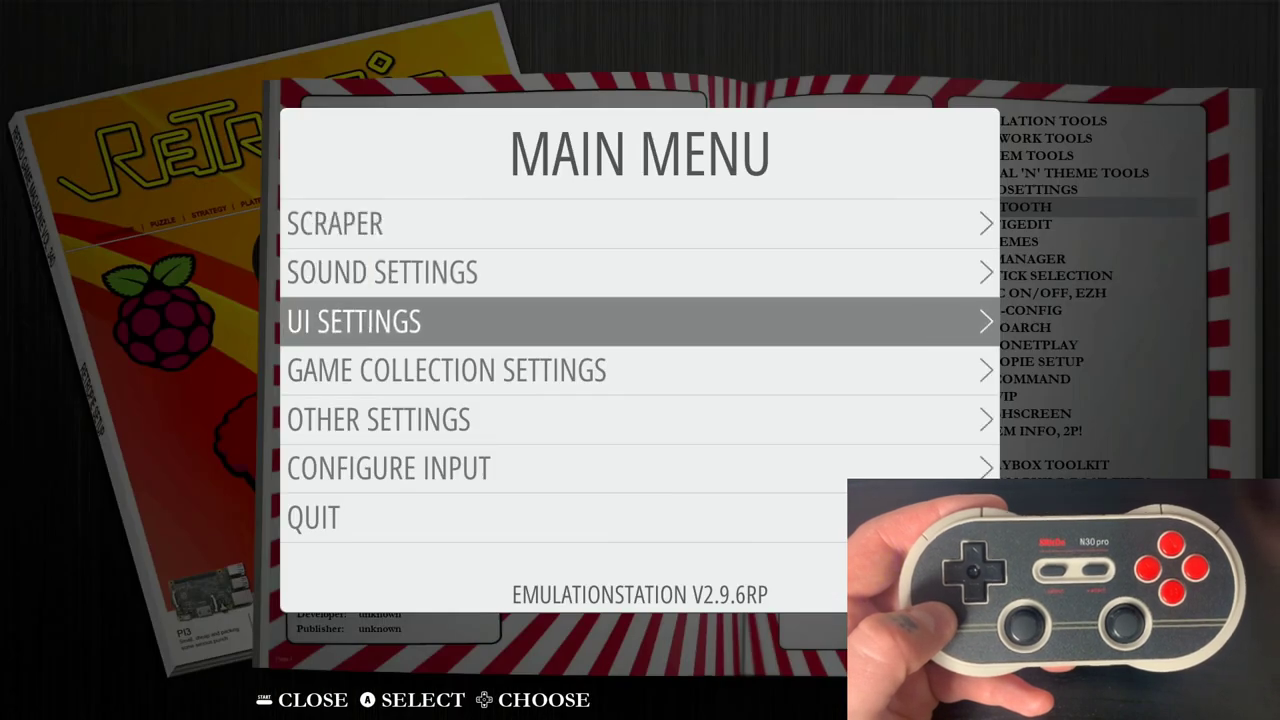
key(Down)
key(Down)
key(Down)
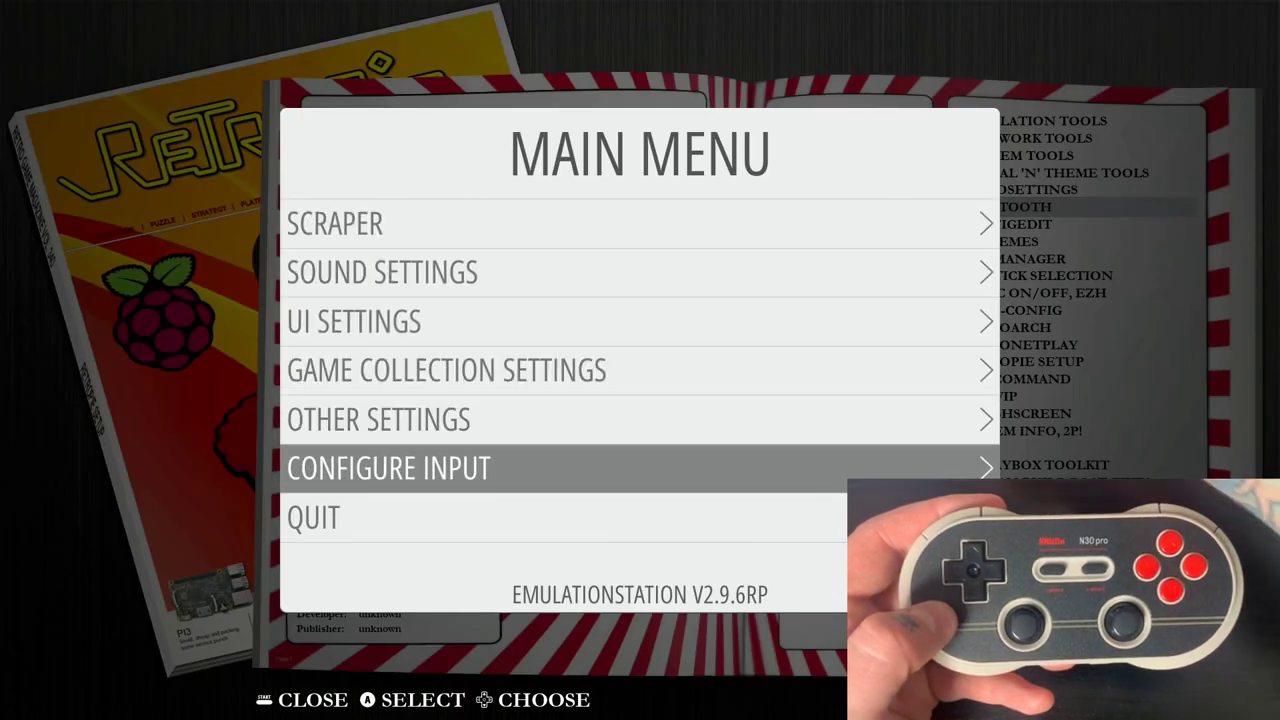
key(Return)
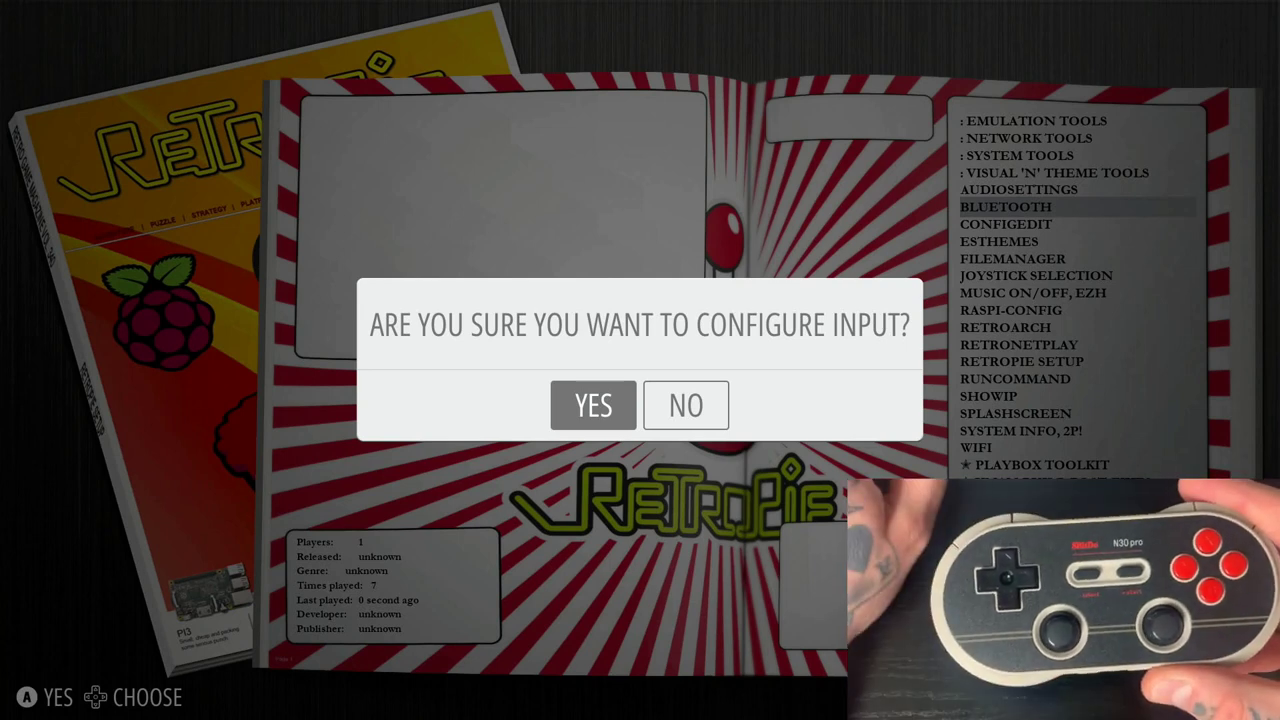
key(Return)
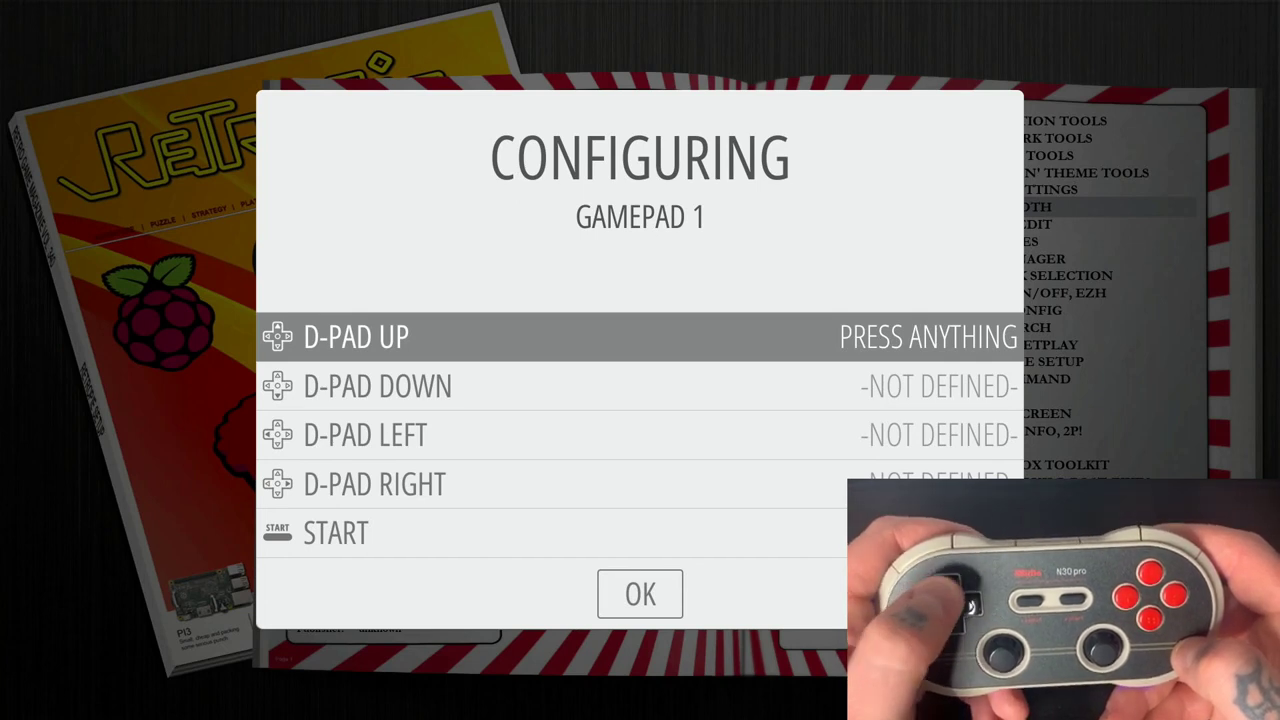
Map D-pad to HAT 0, Start/Select to Buttons 11/10, and A/B/X to Buttons 0/1/3
key(Up)
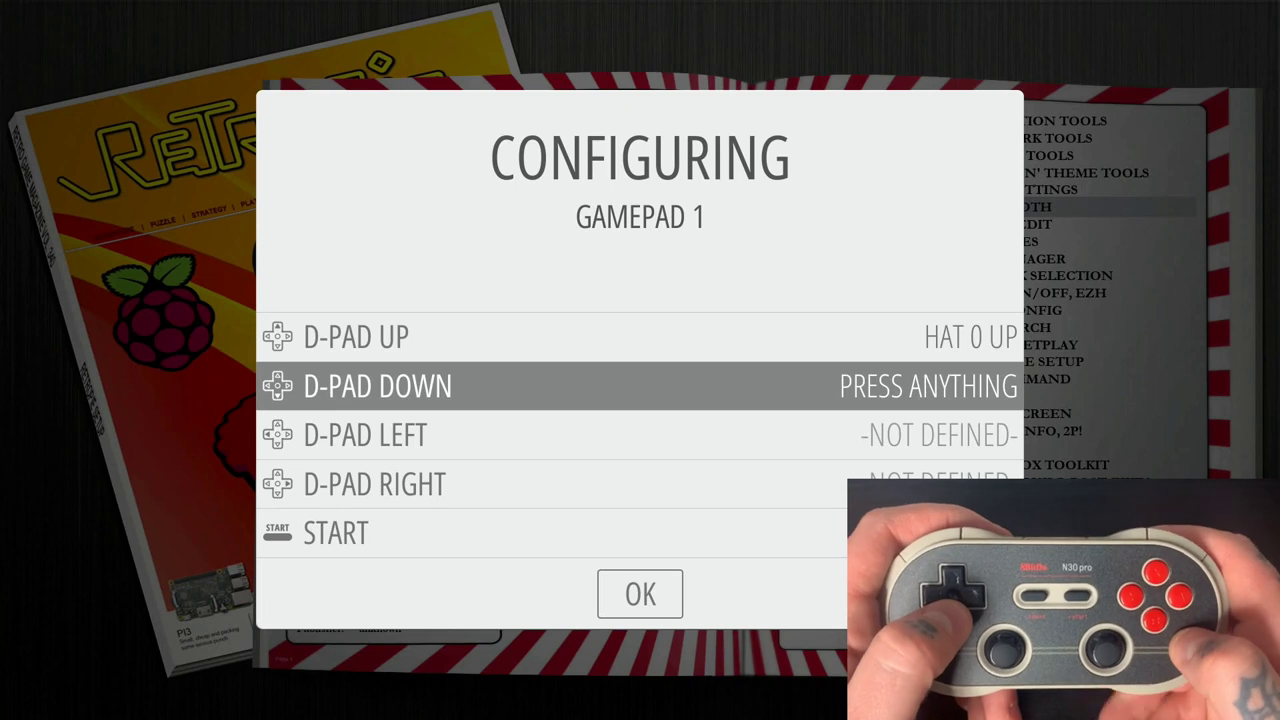
key(Down)
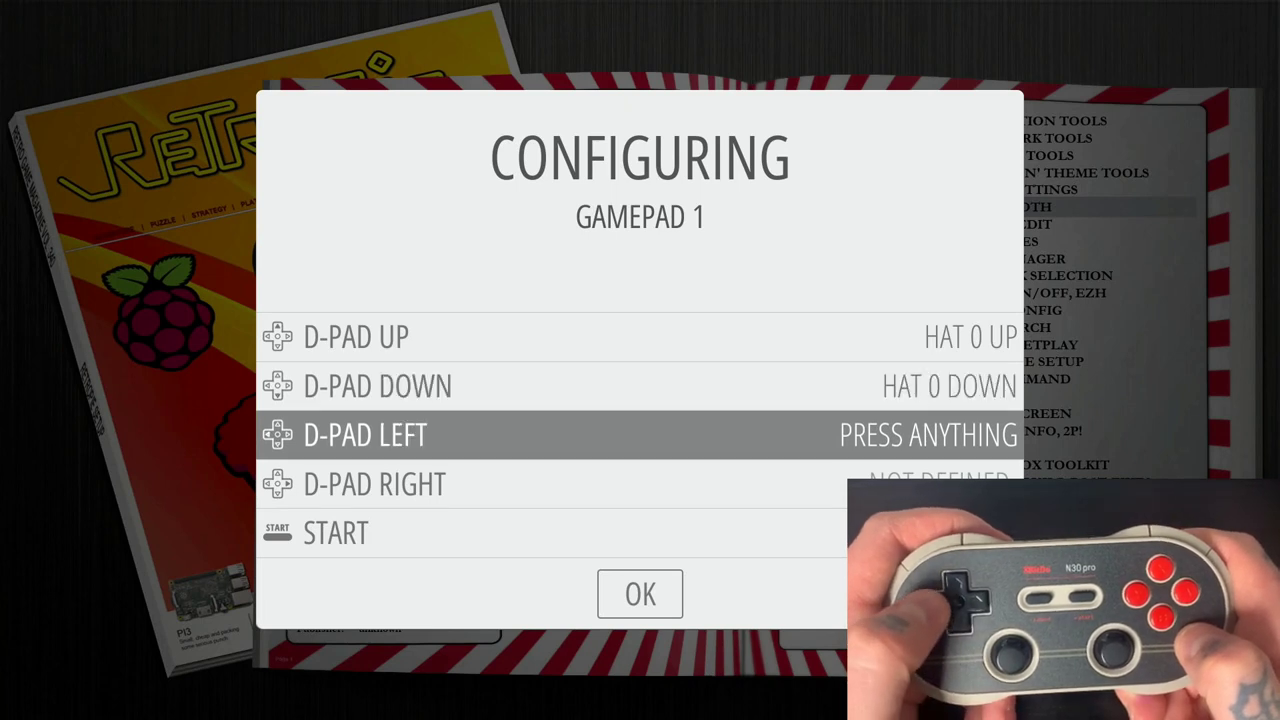
key(Left)
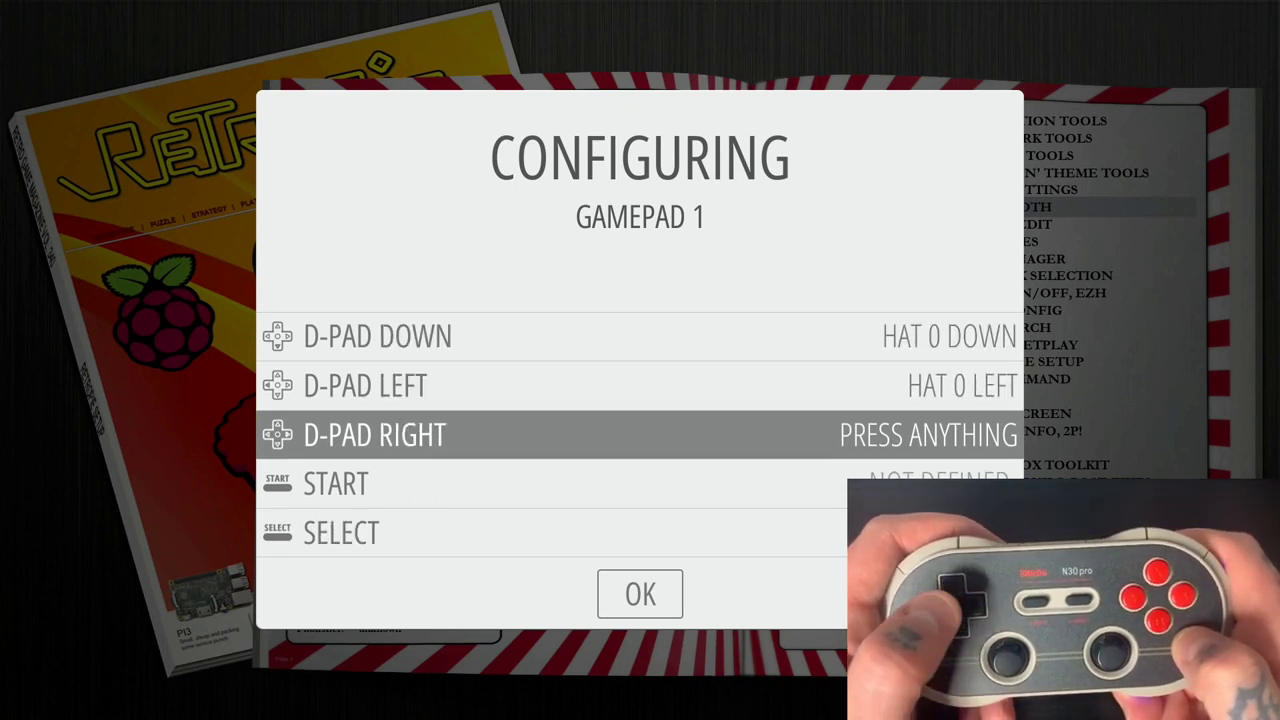
key(Right)
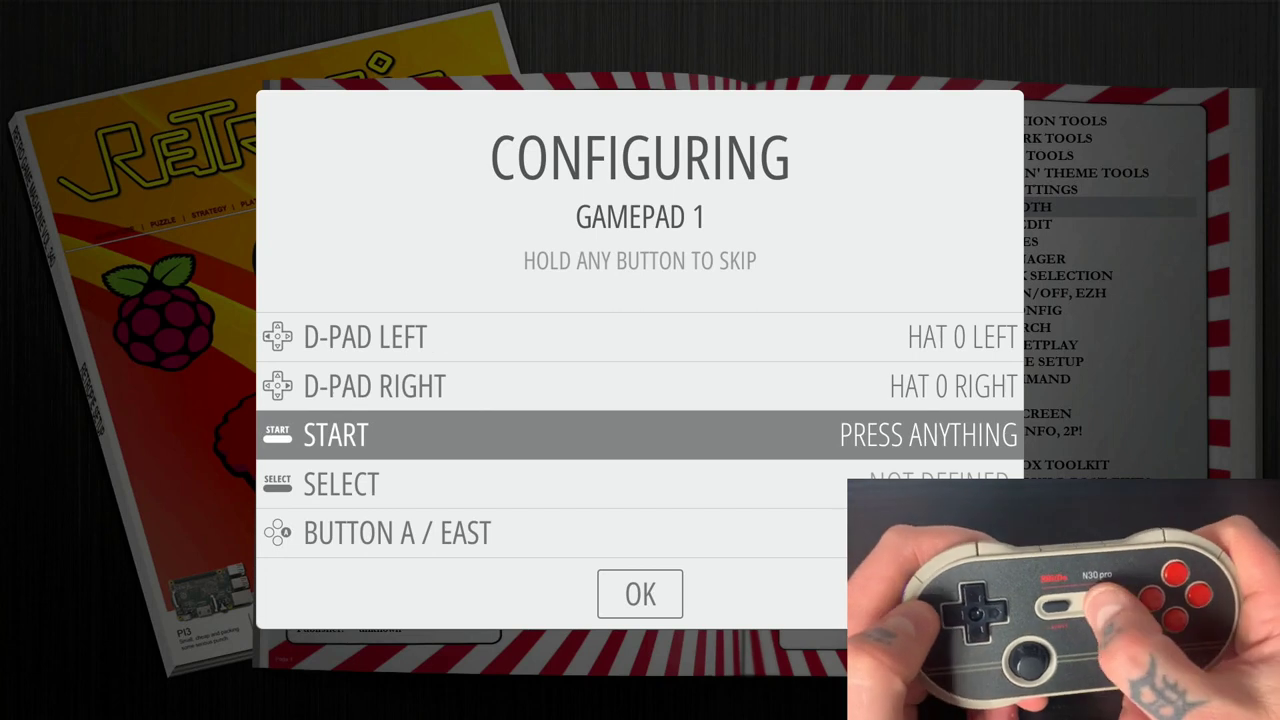
key(Return)
key(space)
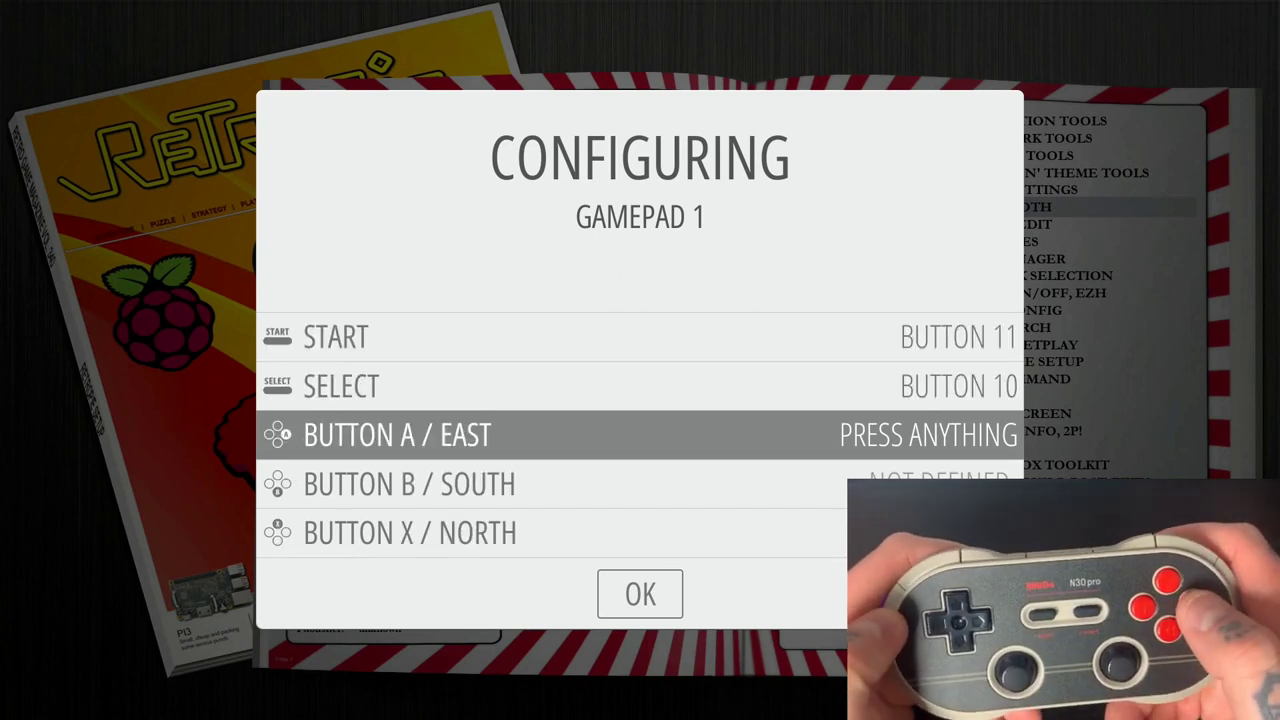
key(Return)
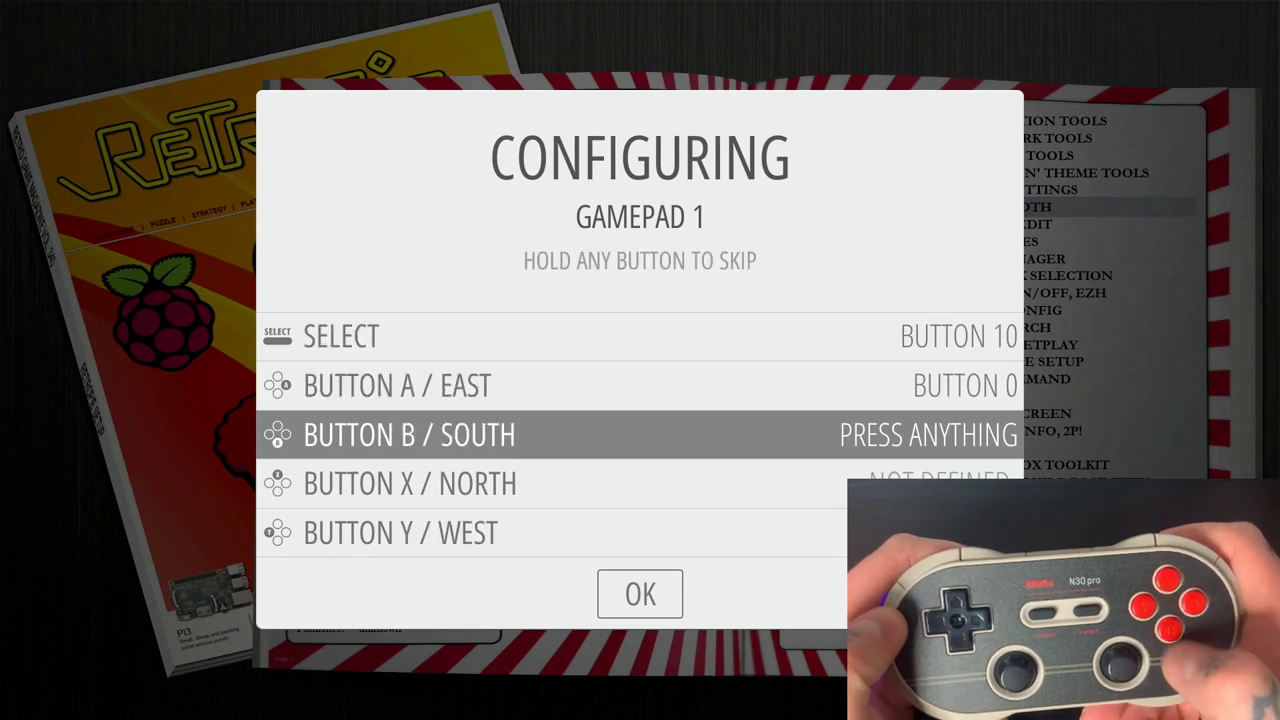
key(Return)
key(Return)
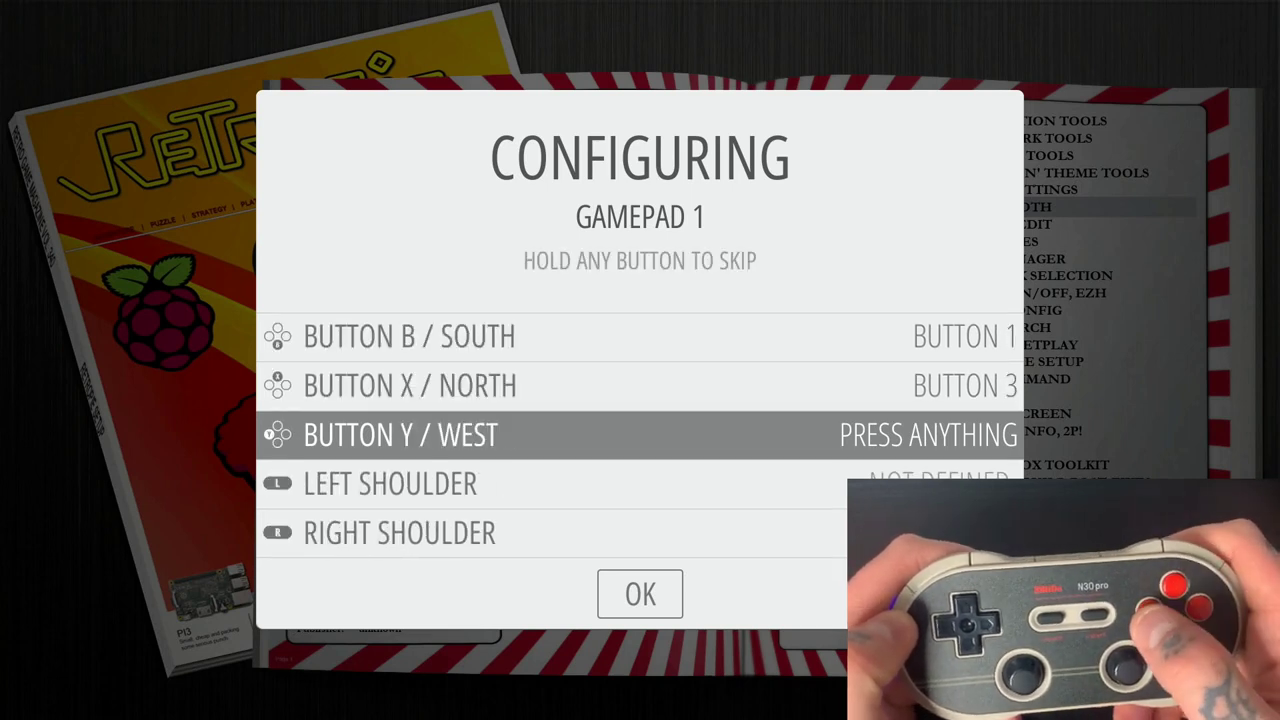
key(Return)
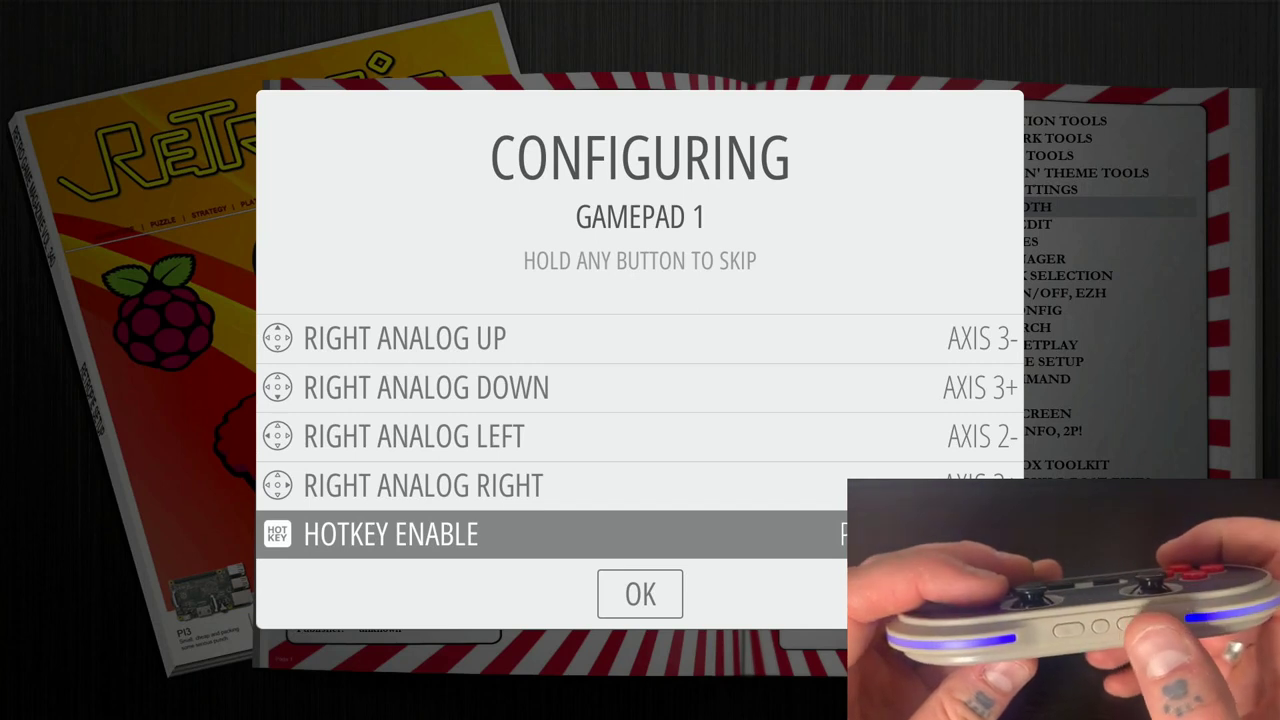
Assign the hotkey, save Gamepad 1's mapping, test menu navigation, and close the Main Menu
key(Return)
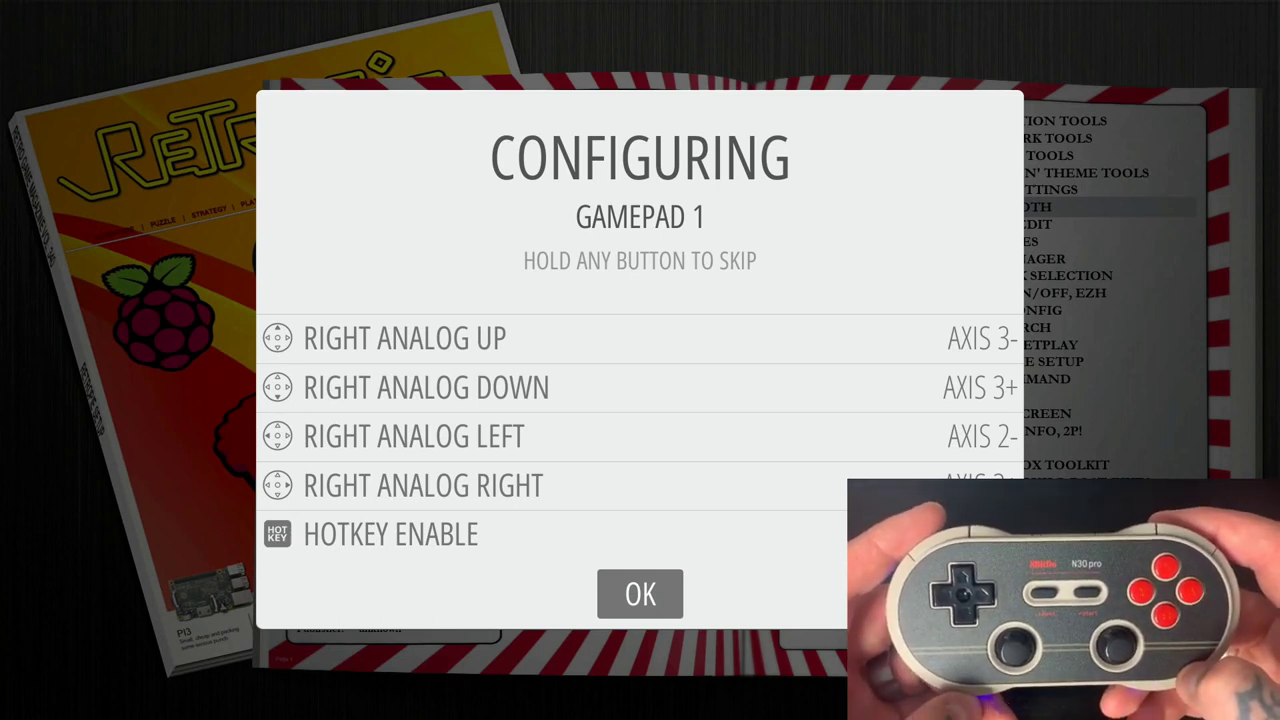
key(Return)
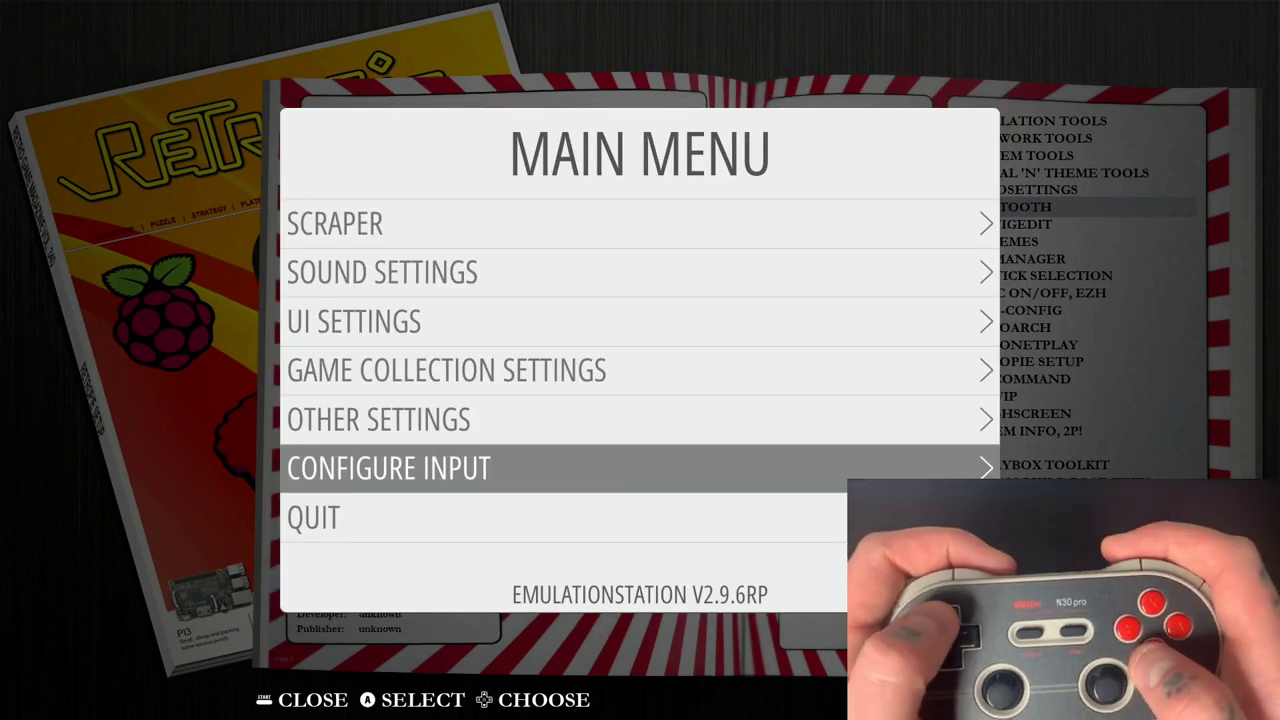
key(Up)
key(Up)
key(Up)
key(Down)
key(Up)
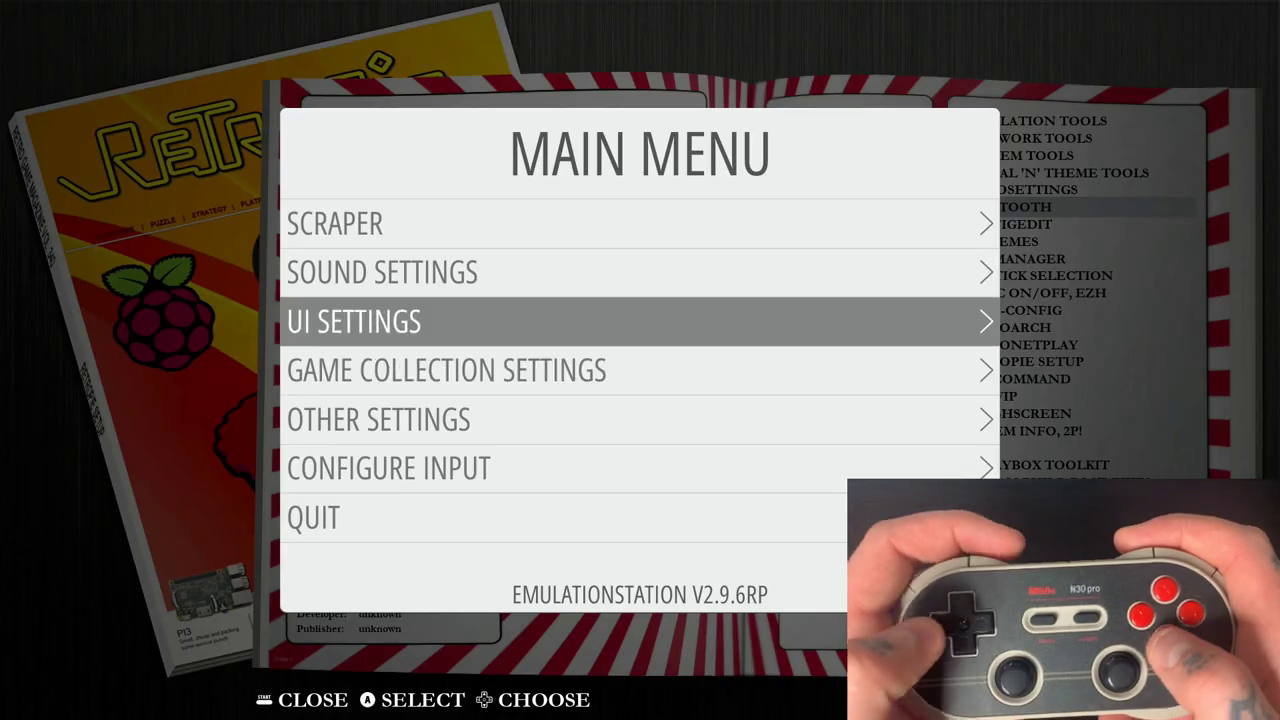
key(Escape)
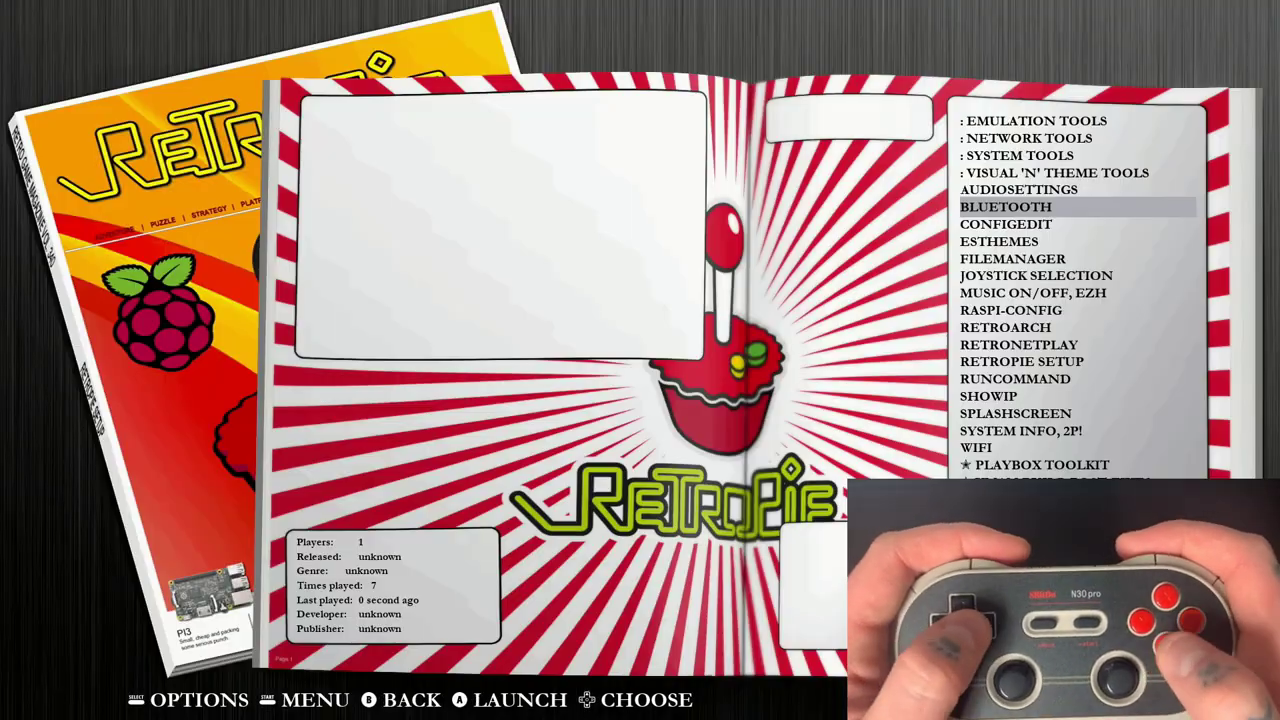
Leave the tool list and browse the systems carousel back to Configuration with the controller
key(Escape)
key(Right)
key(Right)
key(Left)
key(Left)
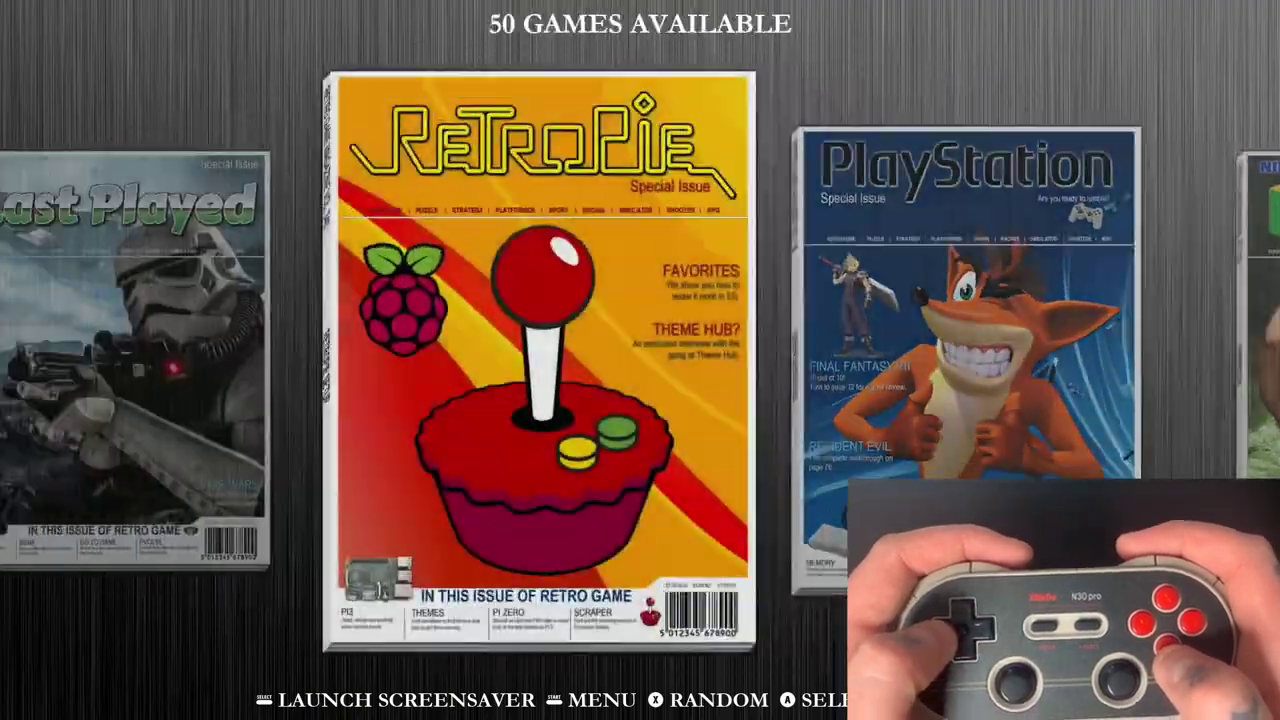
key(Left)
key(Left)
key(Right)
key(Right)
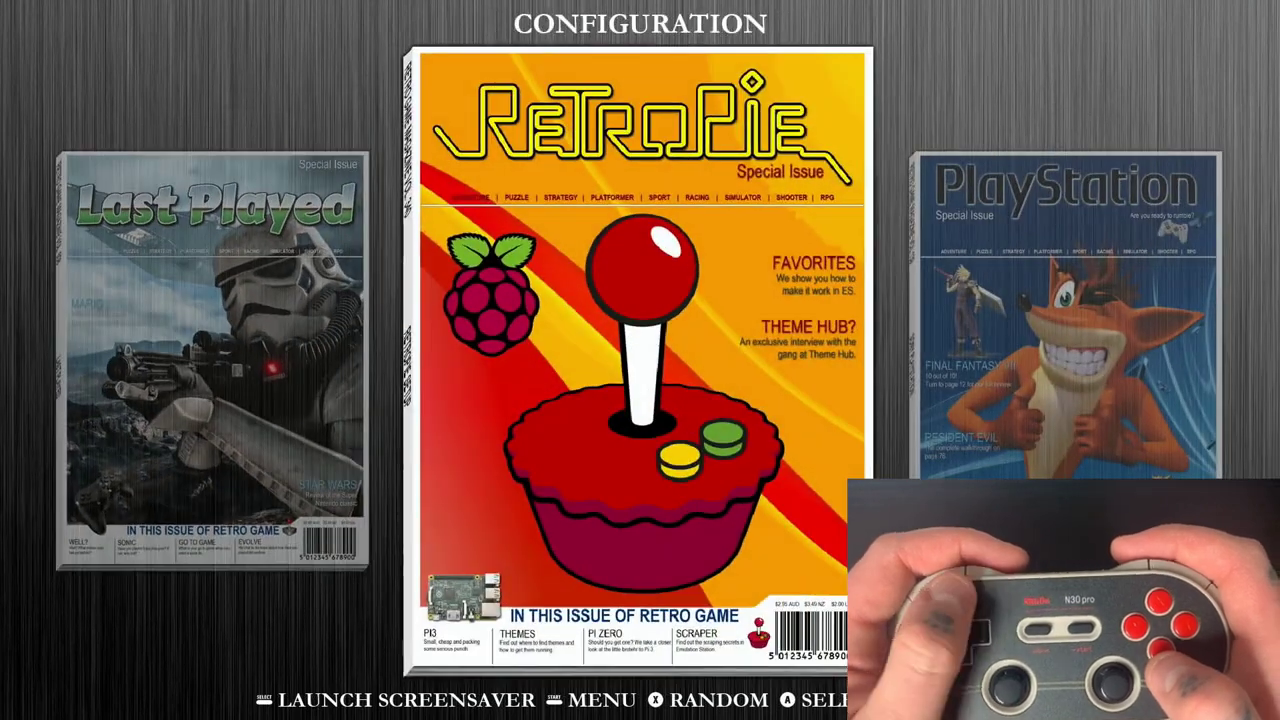